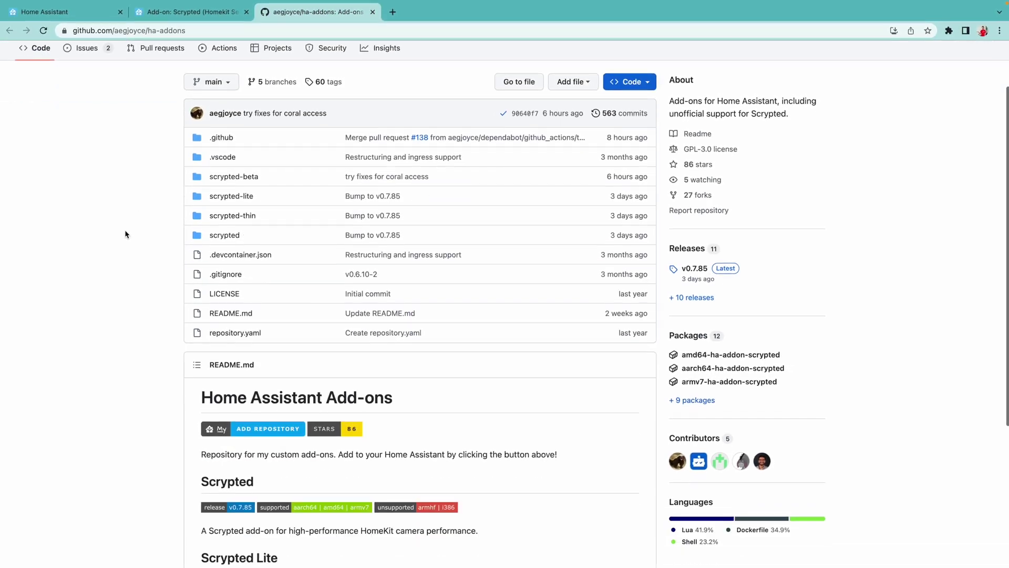
scroll(125, 234, down, 4)
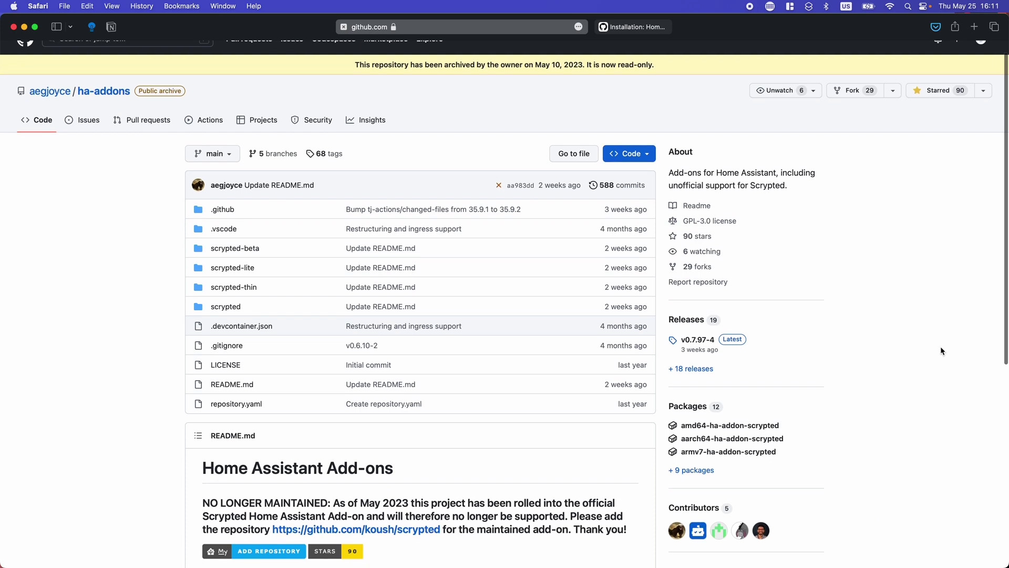
Step: Scroll down the aegjoyce/ha-addons page to the README's NO LONGER MAINTAINED notice
scroll(941, 350, down, 3)
scroll(941, 351, down, 5)
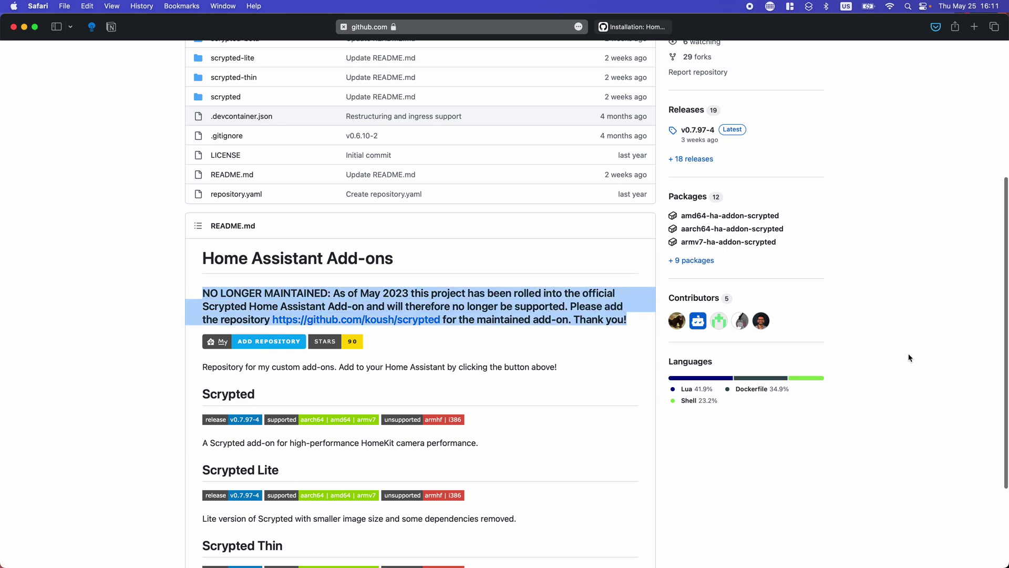
Step: Move to the Installation: Home Assistant OS wiki tab and read through install steps 1–3
scroll(910, 358, down, 1)
key(ctrl+Tab)
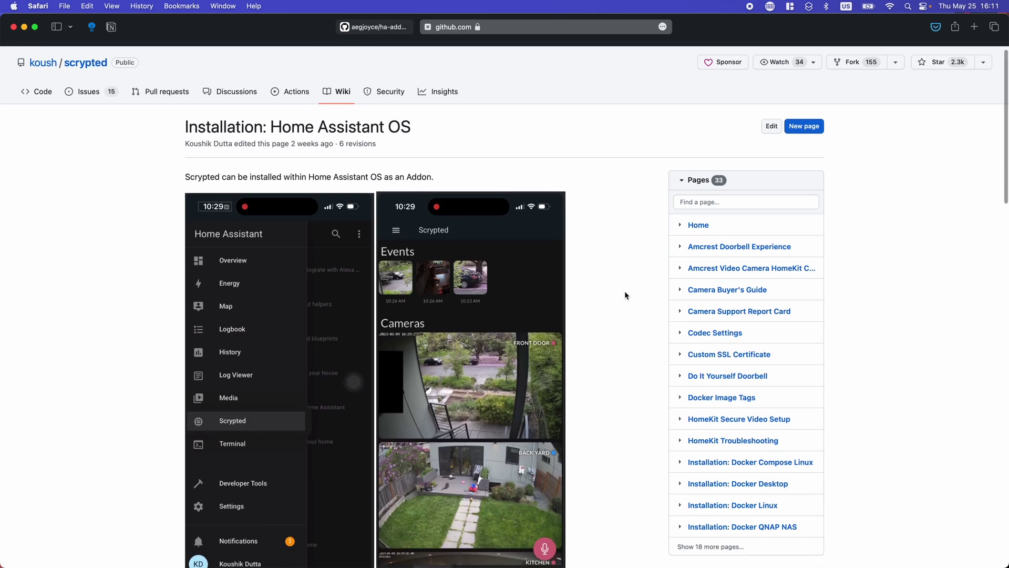
scroll(625, 295, down, 7)
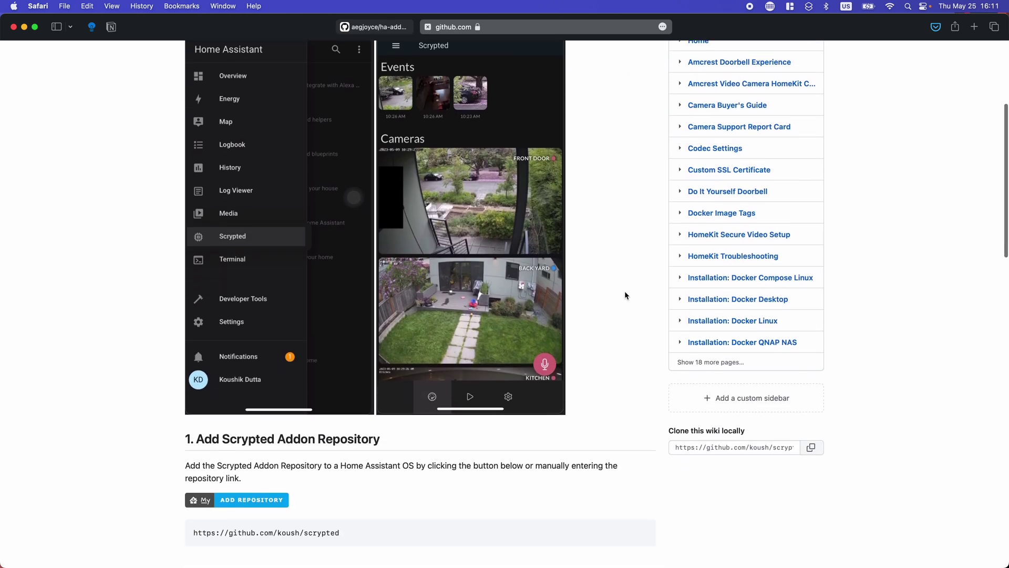
scroll(625, 295, down, 10)
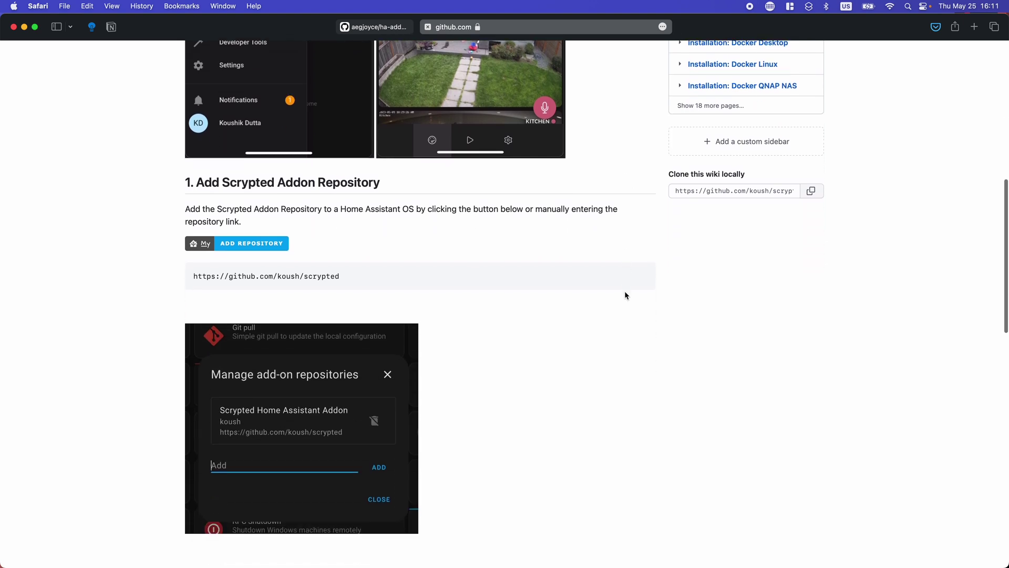
scroll(625, 292, down, 15)
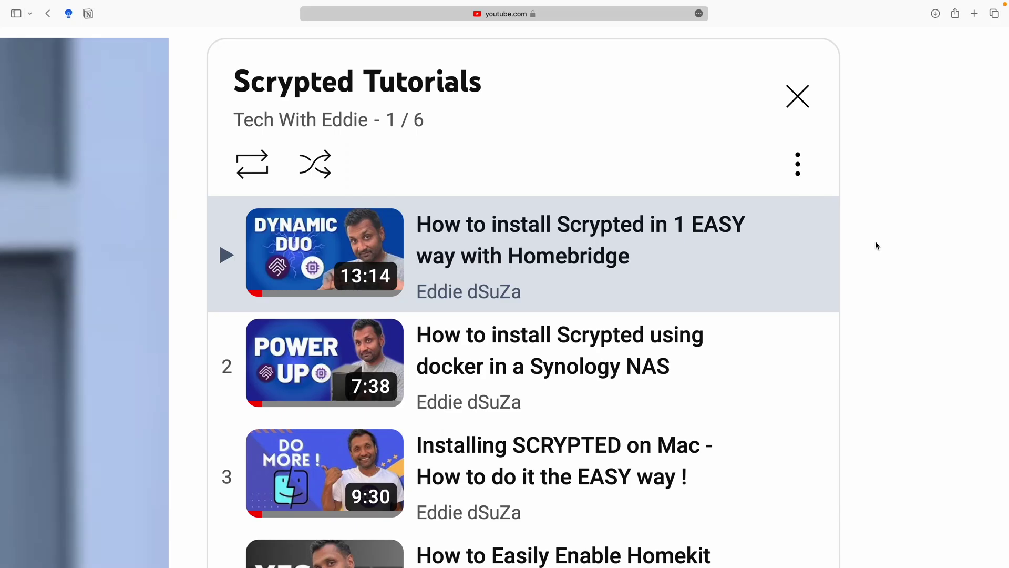
scroll(877, 242, down, 2)
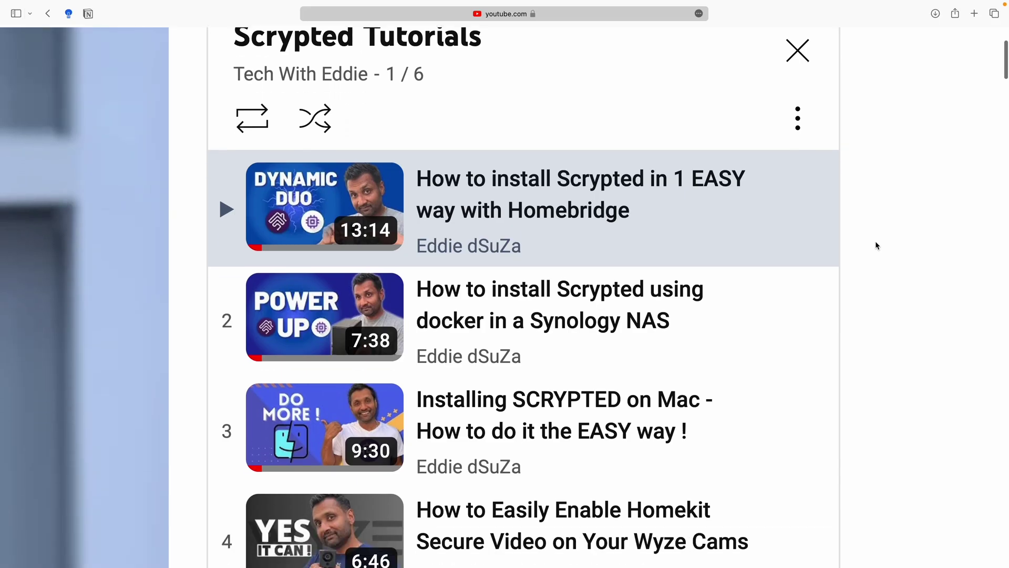
scroll(877, 246, down, 3)
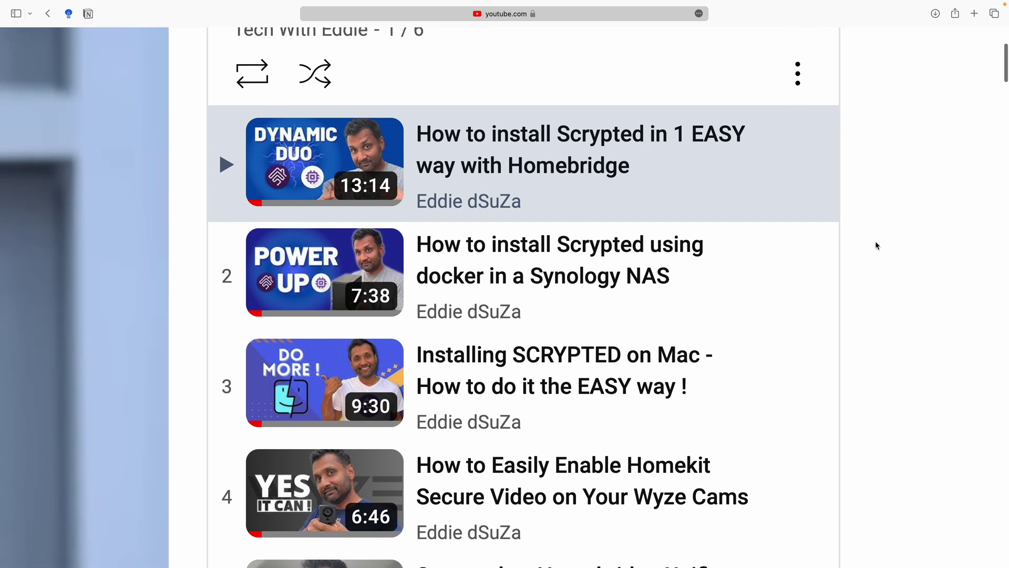
scroll(877, 245, down, 3)
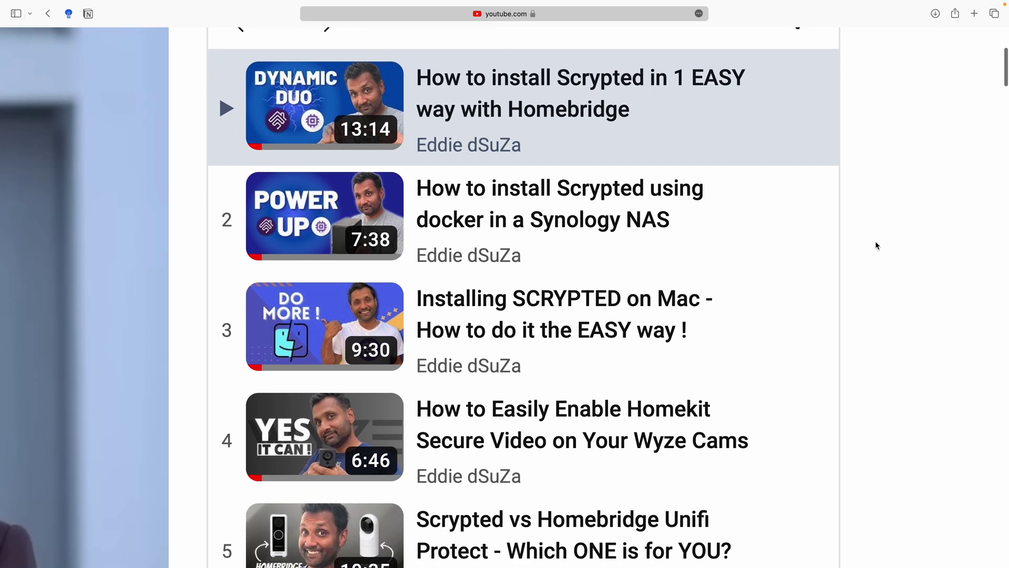
scroll(876, 246, down, 3)
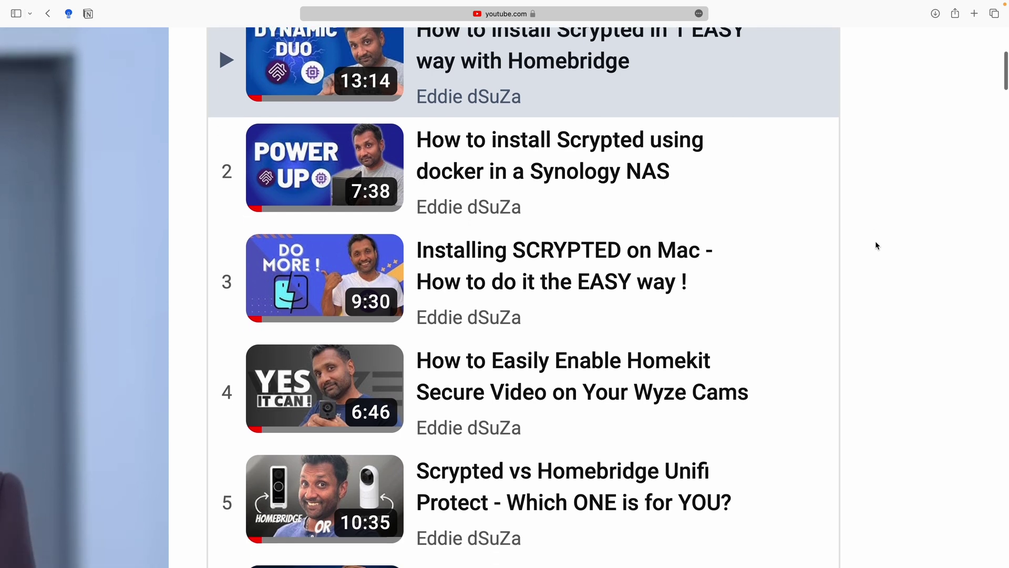
scroll(877, 246, down, 4)
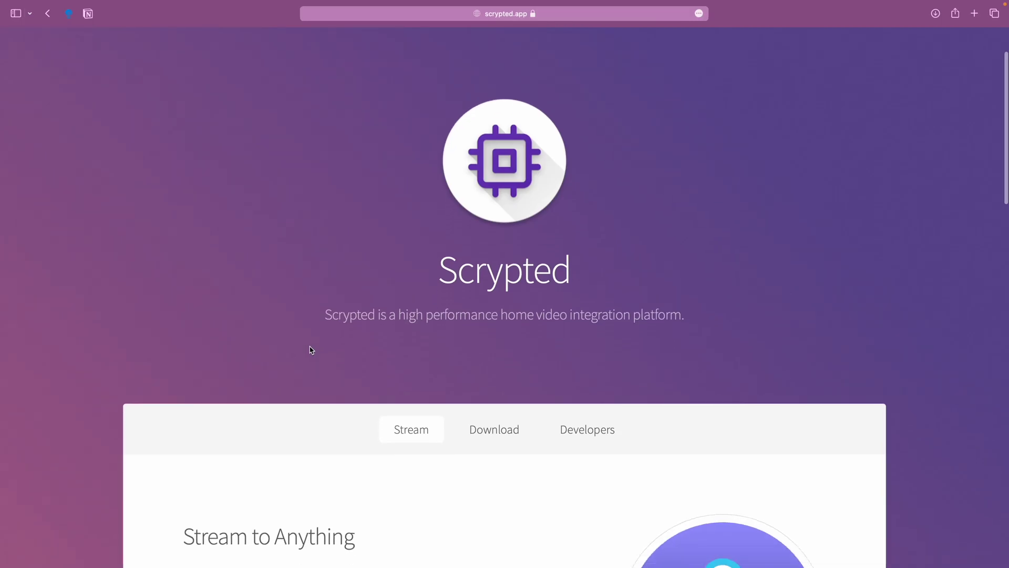
scroll(309, 350, down, 3)
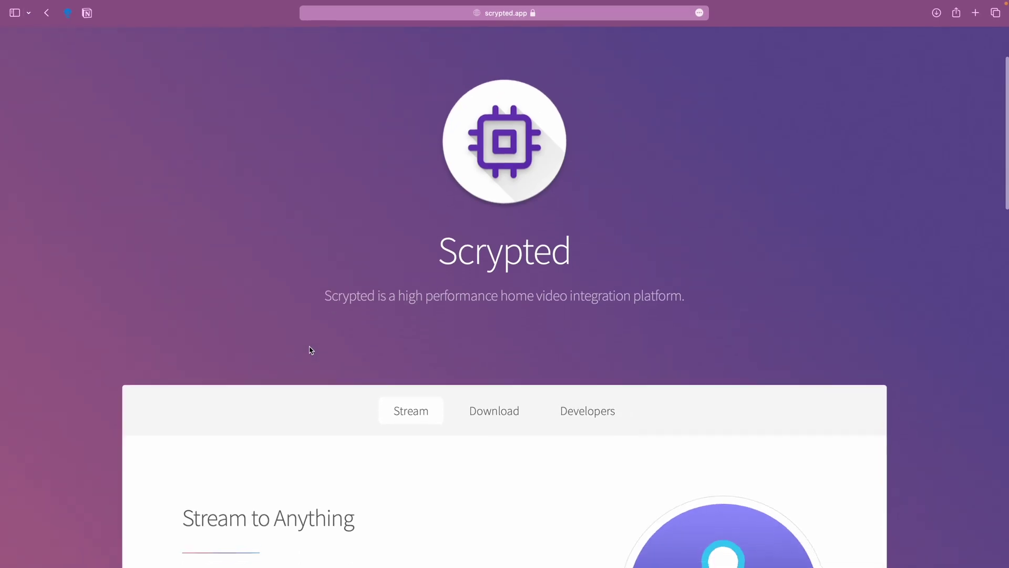
scroll(307, 350, down, 3)
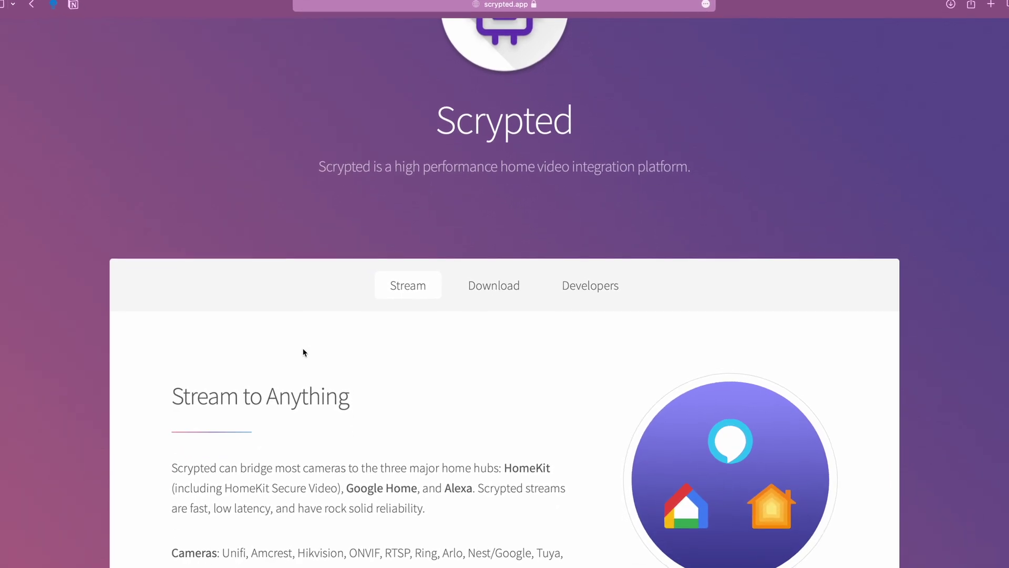
scroll(307, 351, down, 2)
scroll(299, 354, down, 2)
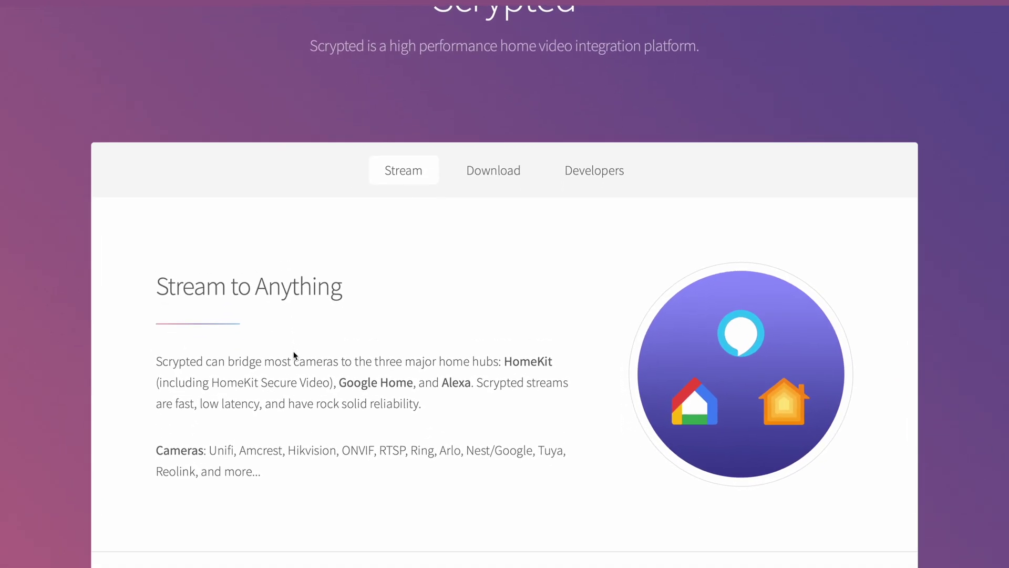
scroll(292, 354, down, 1)
scroll(288, 352, down, 1)
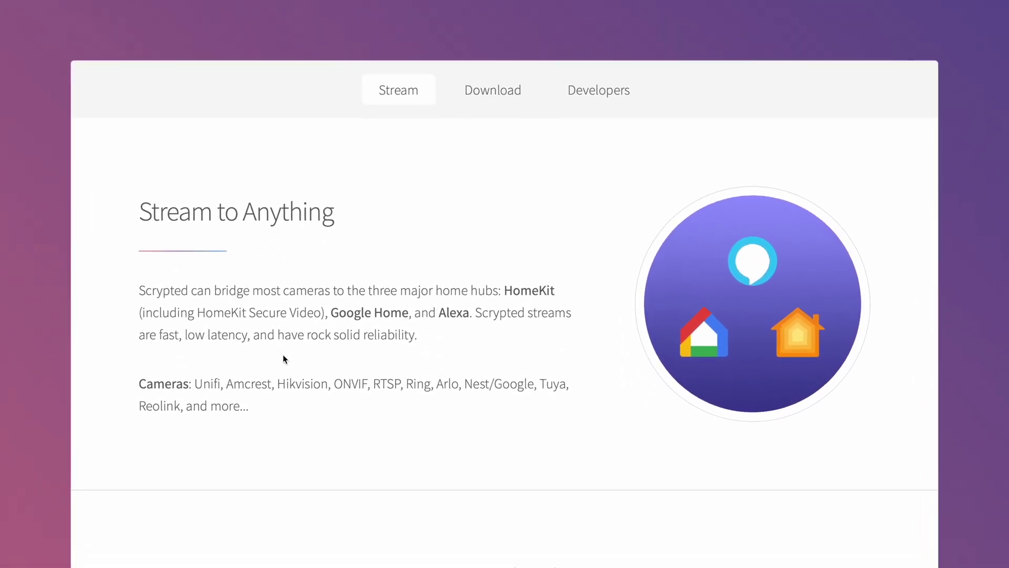
scroll(278, 358, down, 2)
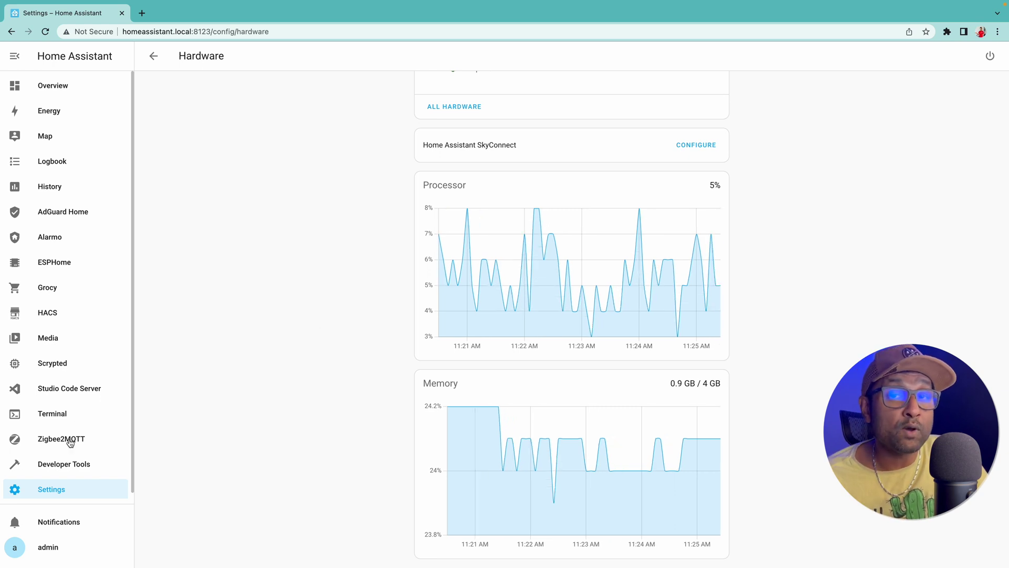
Step: Start the Scrypted add-on from its card under Settings > Add-ons
click(65, 492)
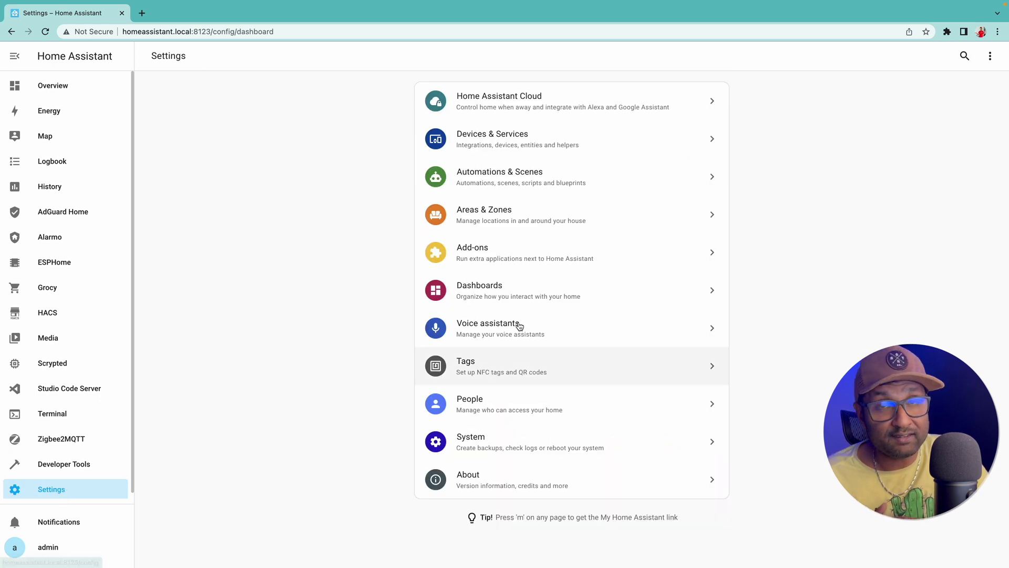
click(532, 255)
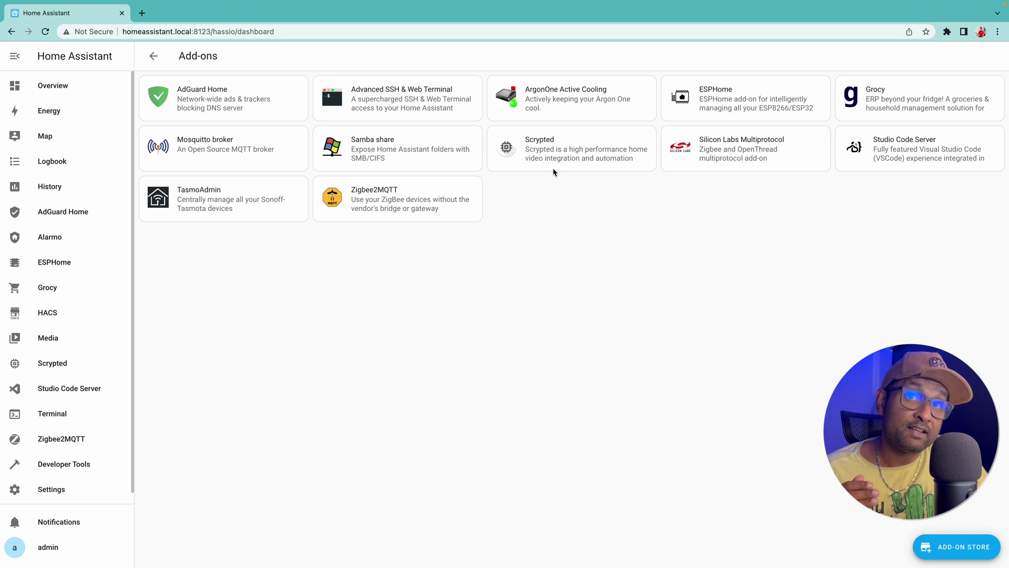
click(555, 163)
click(330, 356)
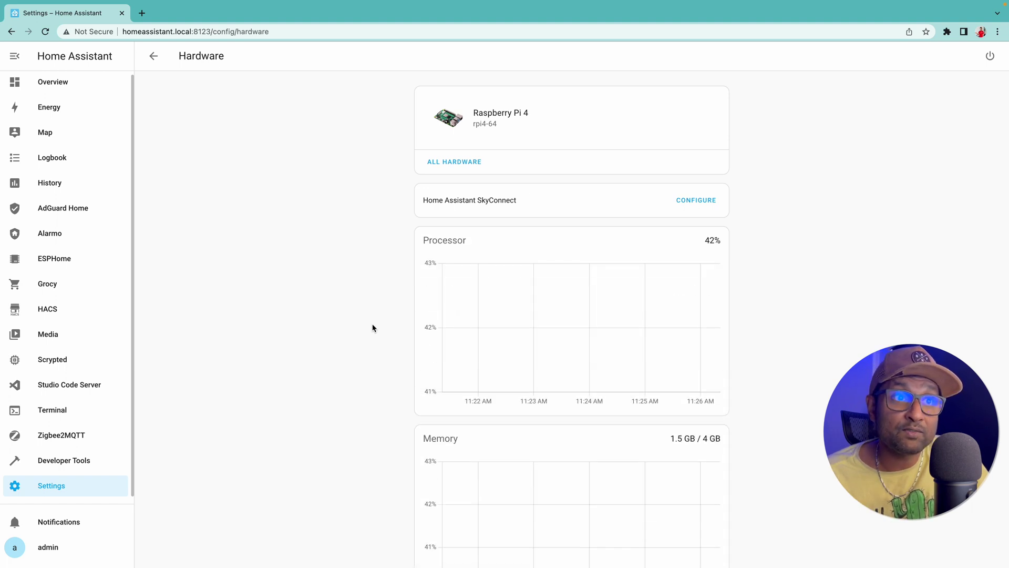
scroll(372, 328, down, 2)
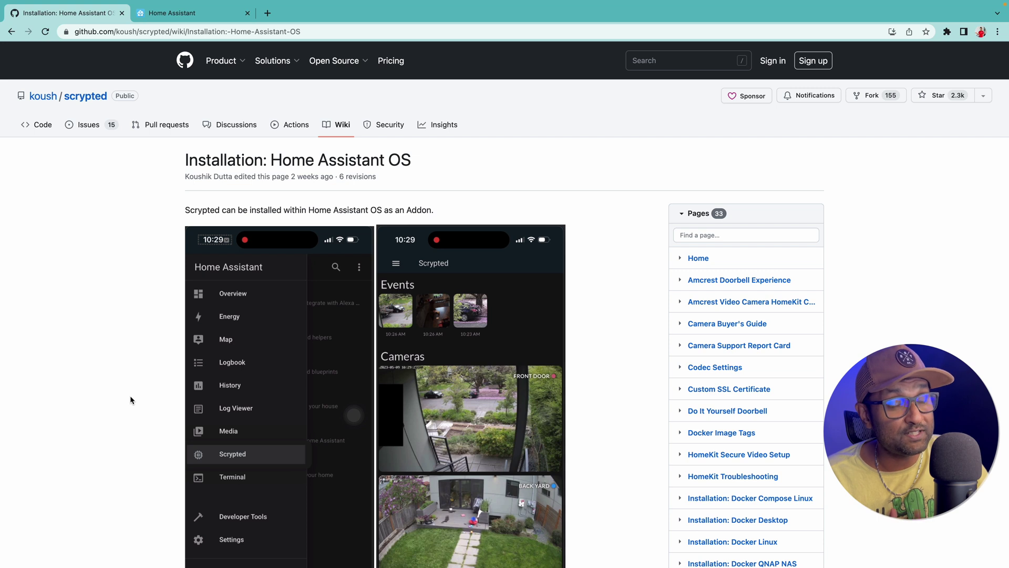
Step: Copy the Scrypted add-on repository URL from the wiki's code block
scroll(130, 400, down, 6)
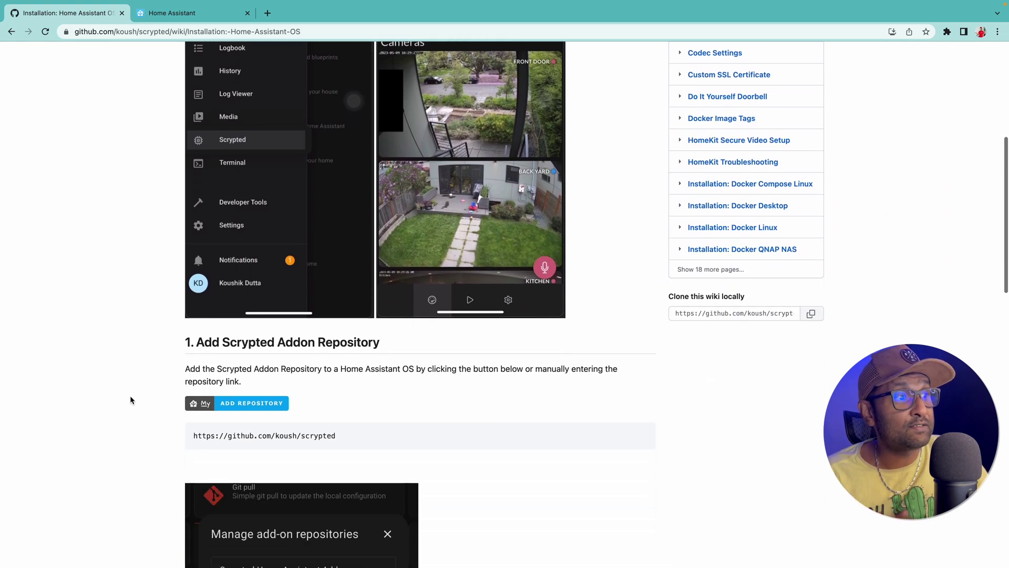
mouse_move(614, 371)
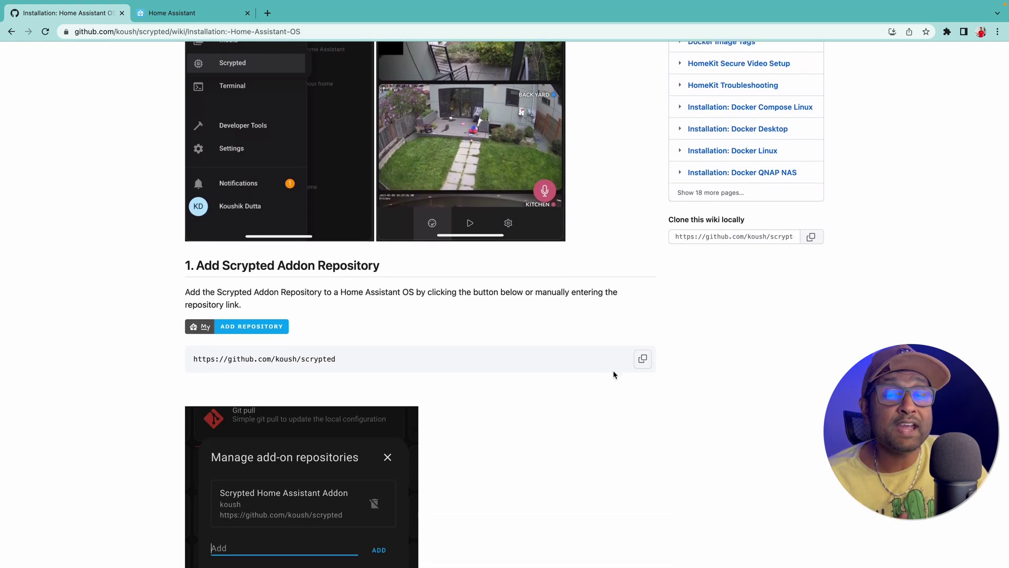
click(641, 362)
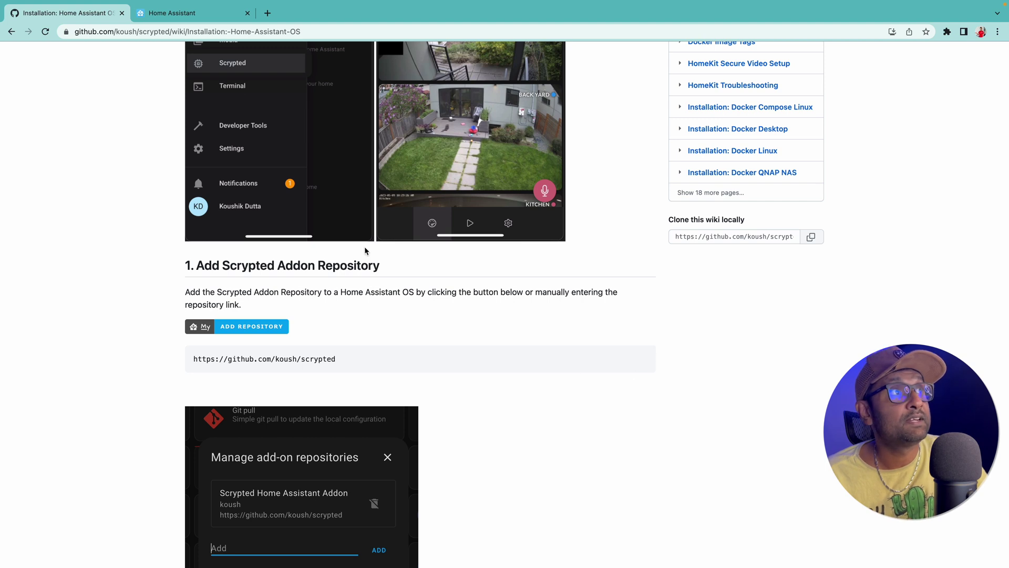
Step: Back in Home Assistant, log in with the account username and password
click(203, 17)
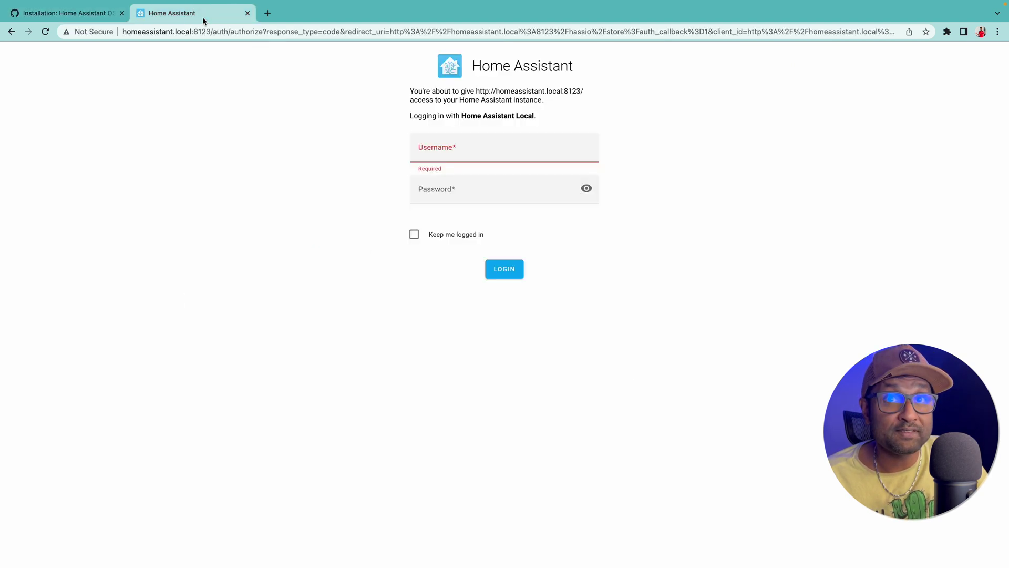
click(464, 144)
text(admin)
key(Tab)
text(admin)
key(Return)
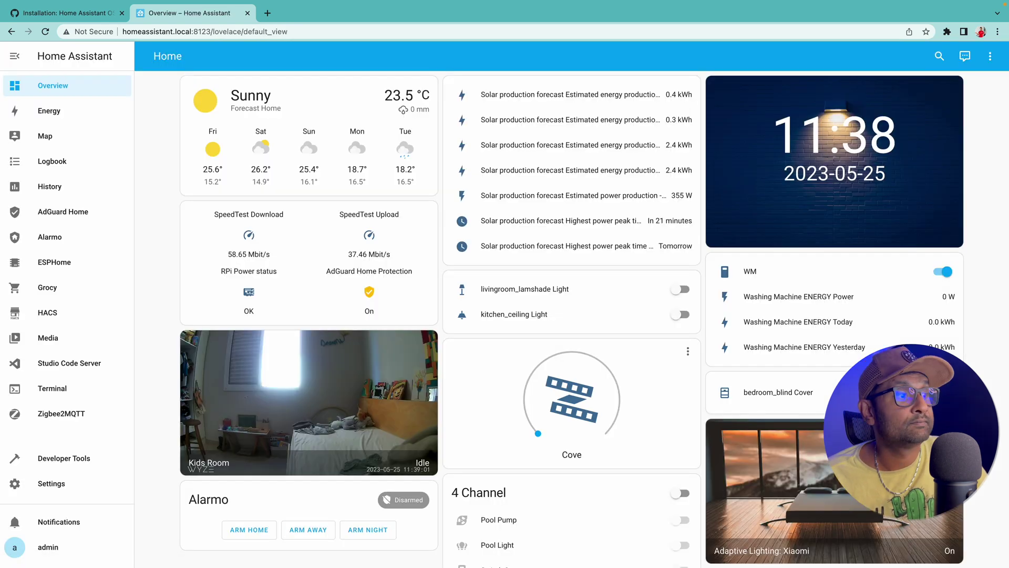
Step: Paste the github.com/koush/scrypted URL into the Add-on Store's Repositories list and add it
click(88, 488)
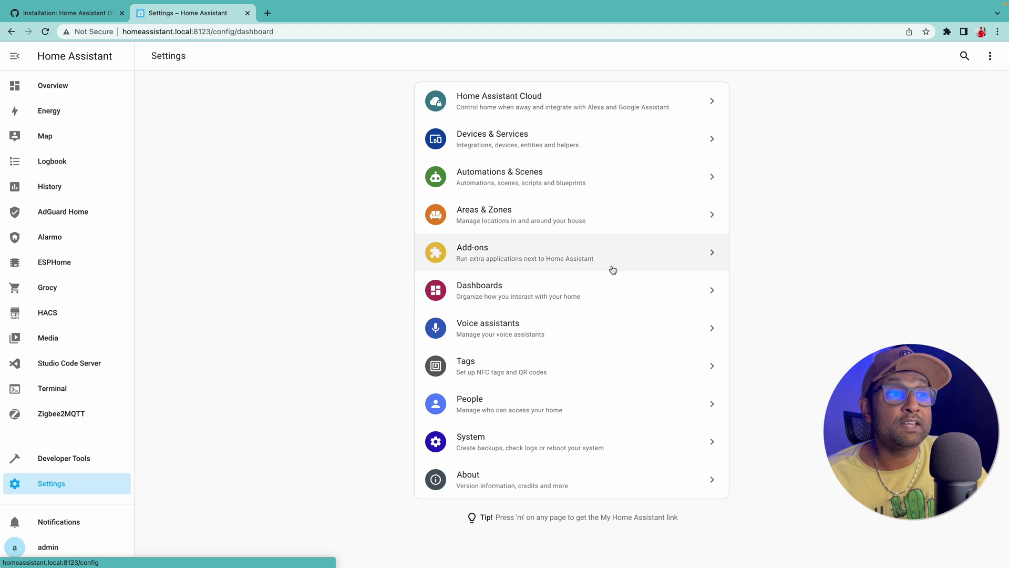
click(612, 267)
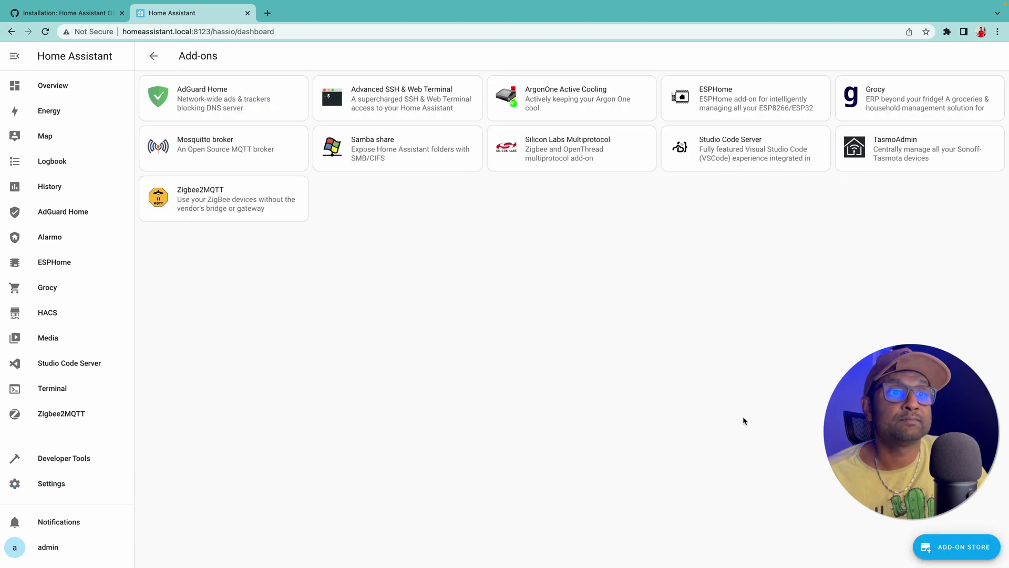
click(949, 552)
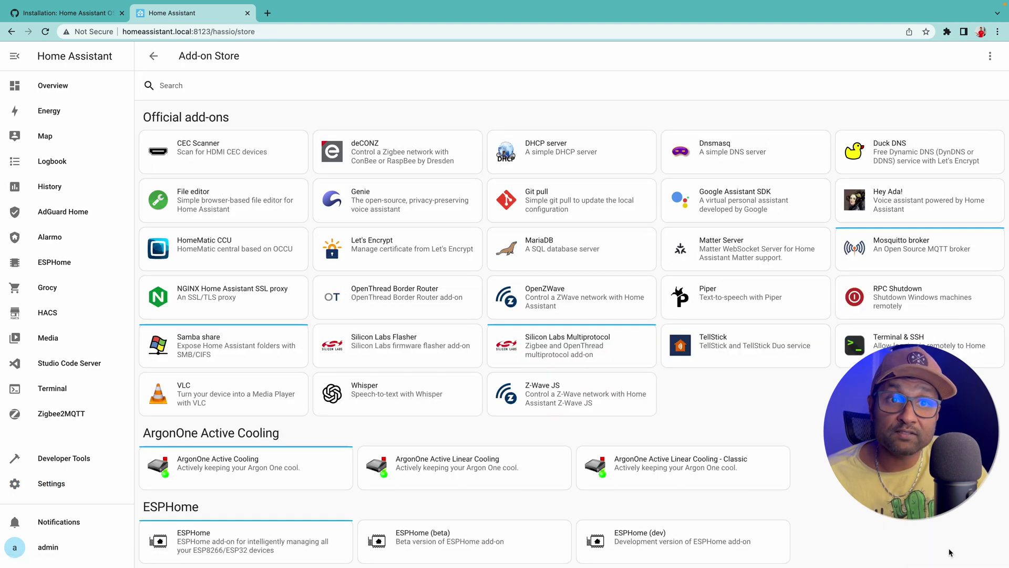
click(991, 56)
click(970, 87)
click(586, 352)
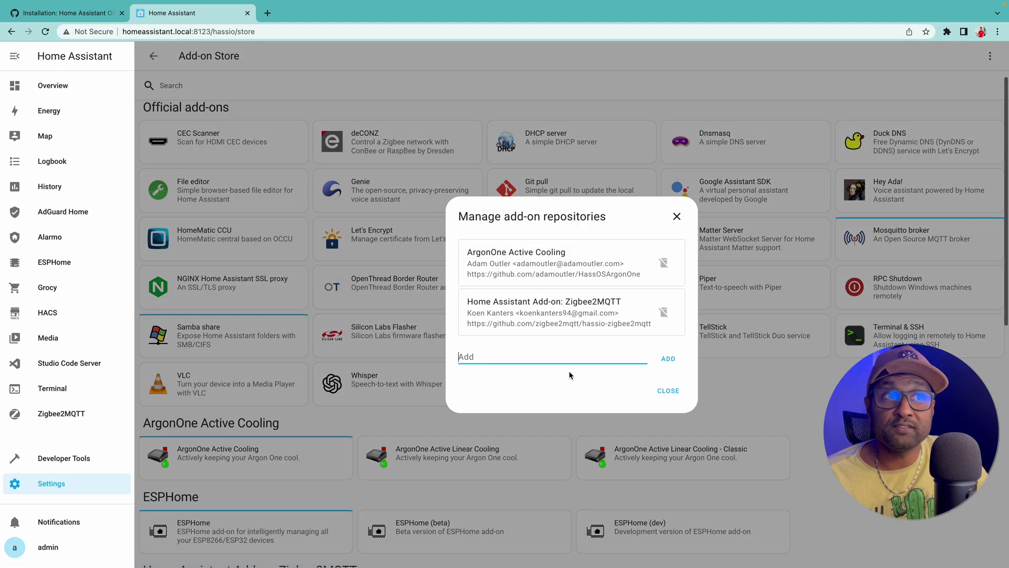
key(ctrl+v)
click(665, 358)
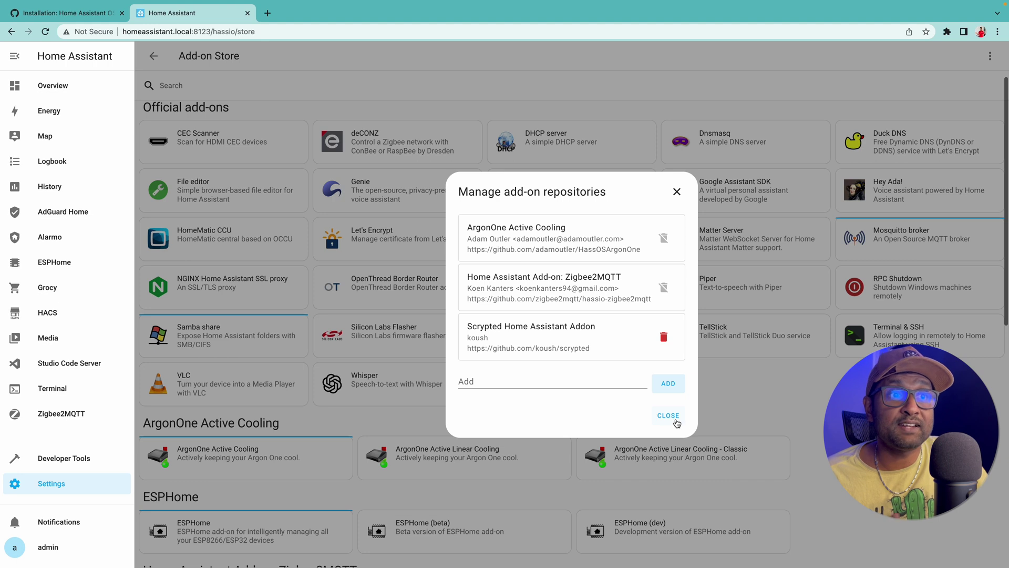
Step: Close the repositories dialog, reload the store and log back in with the account credentials
click(668, 415)
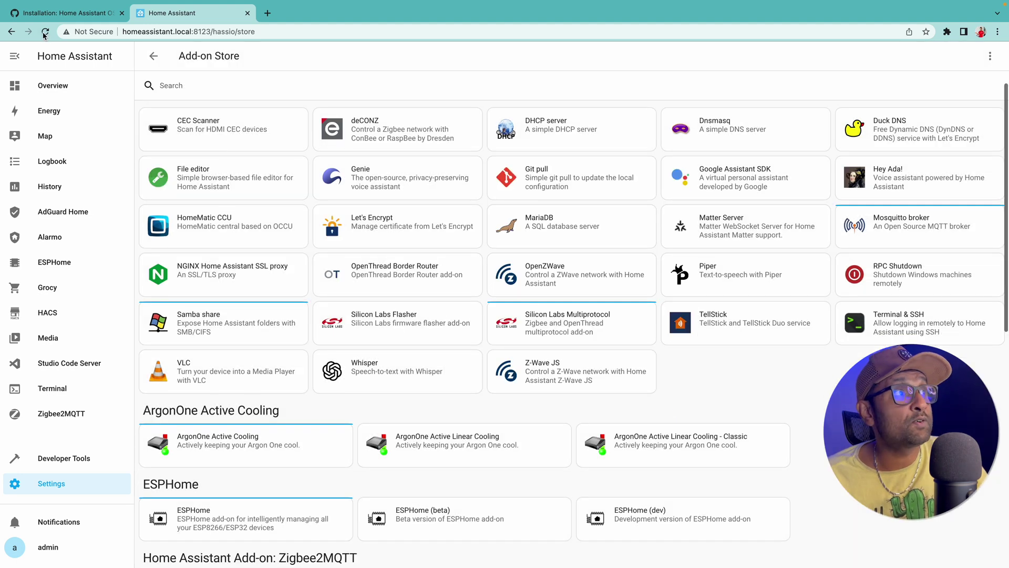
click(45, 31)
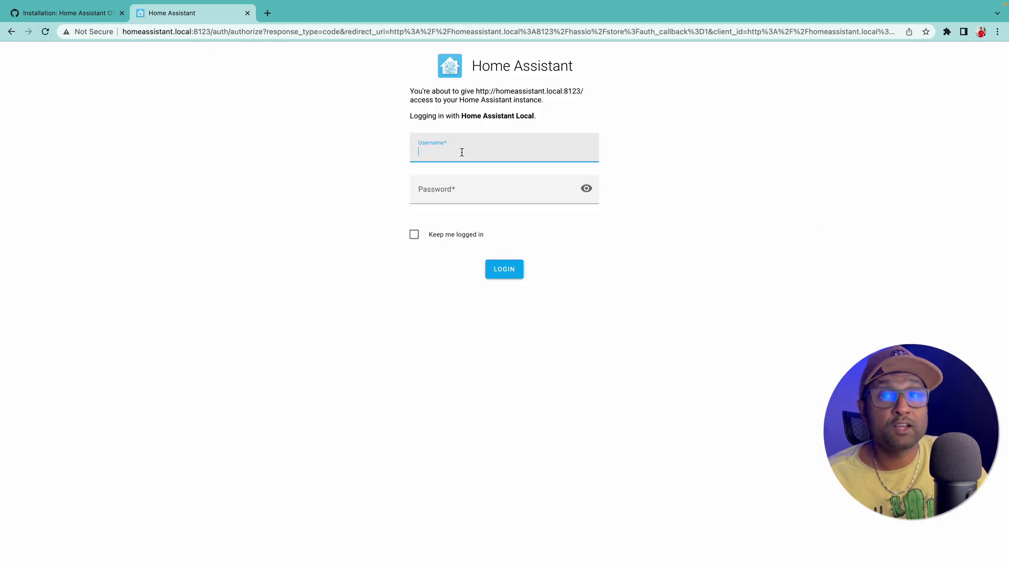
text(admin)
key(Tab)
text(admin)
key(Return)
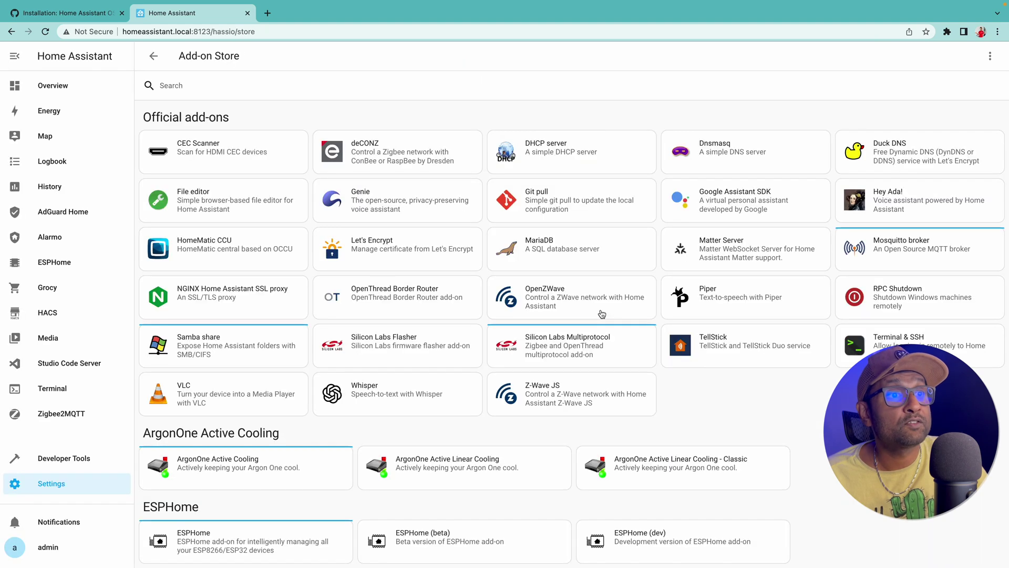
Step: Find the Scrypted card in the store and install the add-on
scroll(602, 314, down, 10)
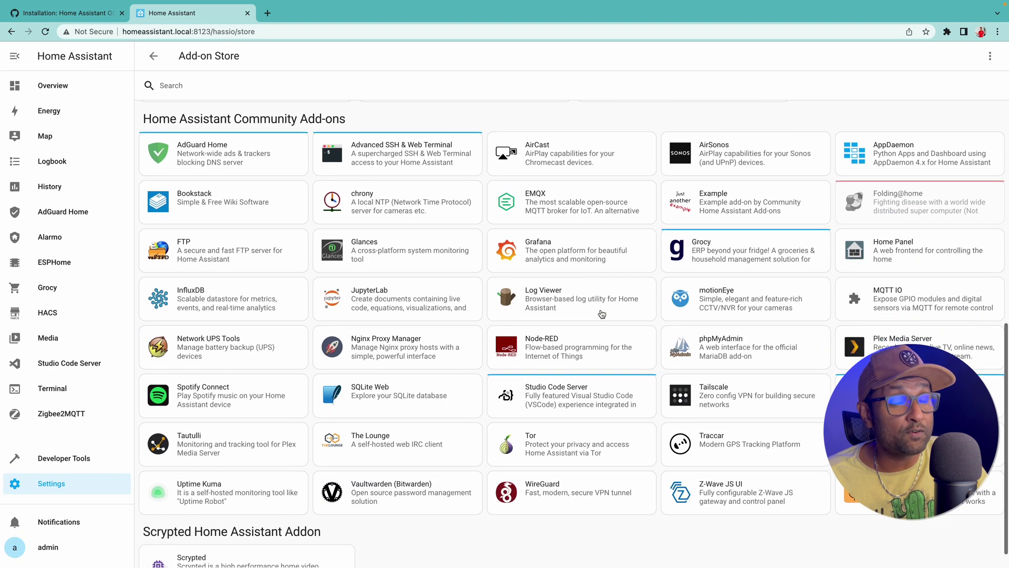
scroll(602, 314, down, 1)
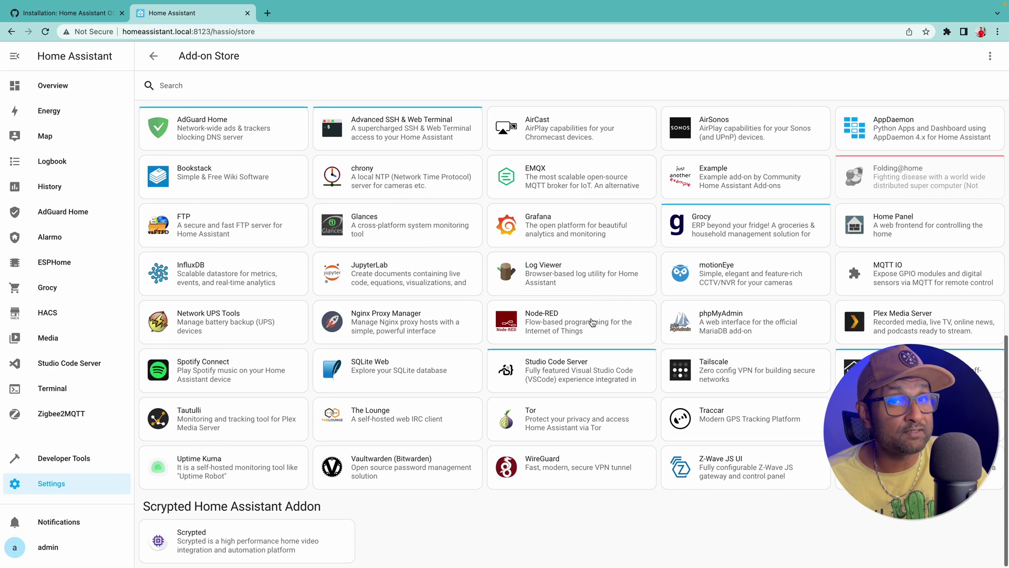
click(277, 555)
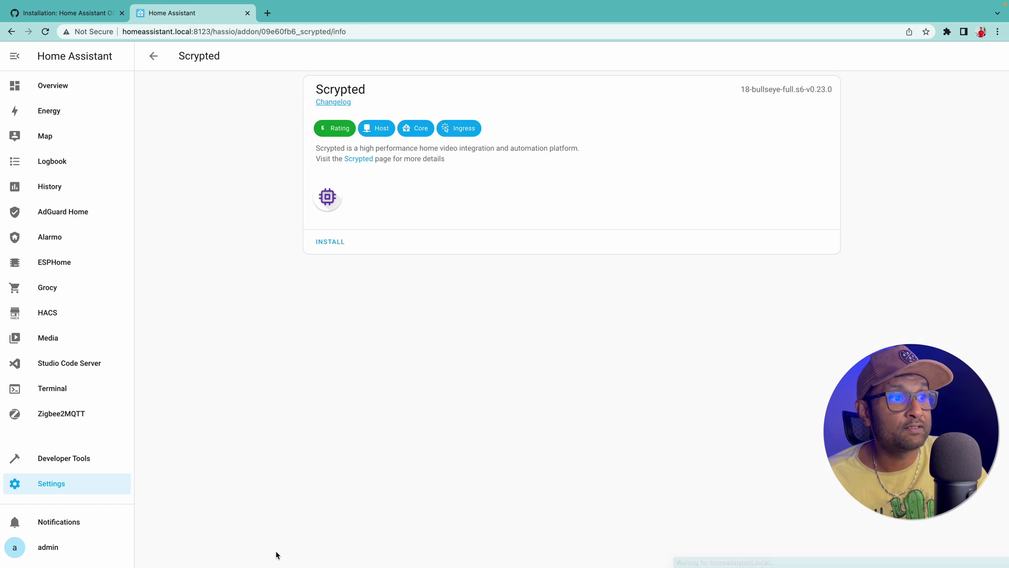
click(327, 241)
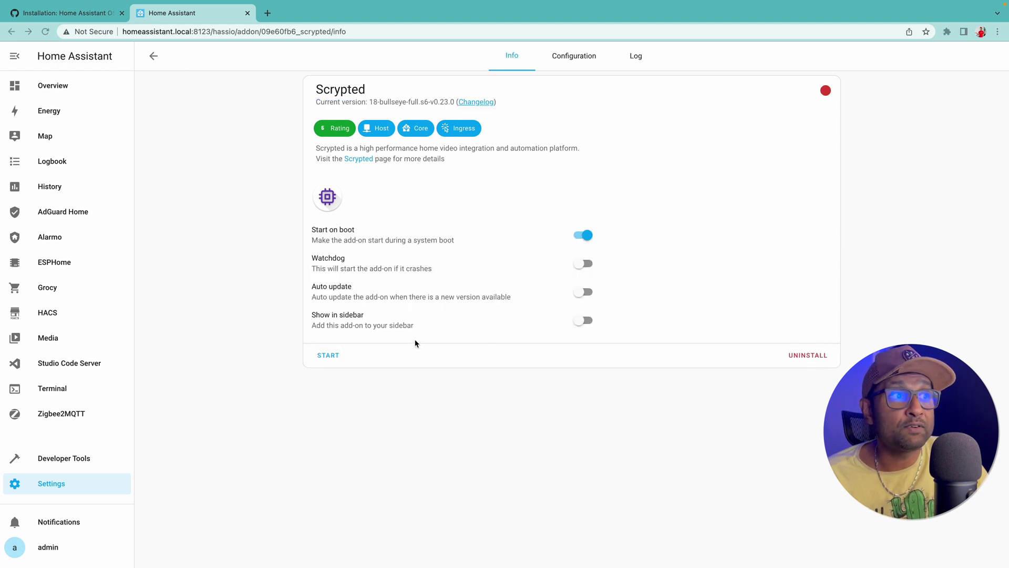
Step: Enable Show in sidebar for Scrypted and start the add-on
click(585, 322)
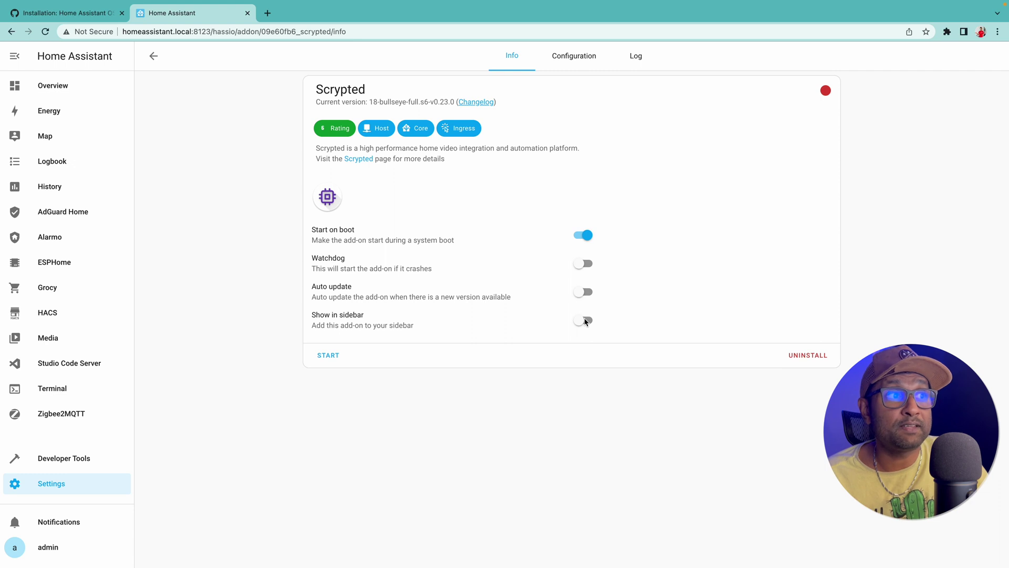
click(585, 321)
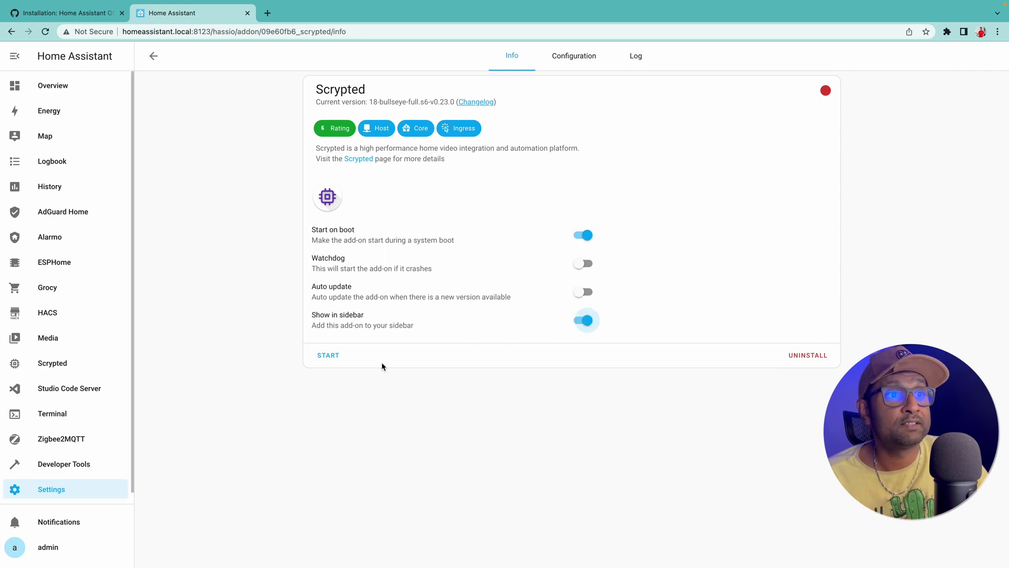
click(333, 359)
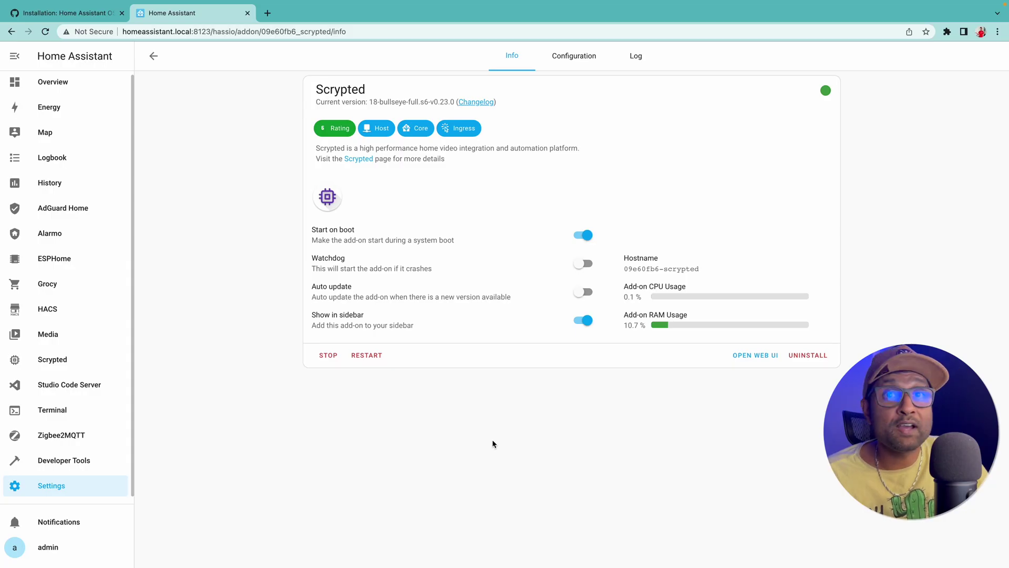
Step: Open Scrypted from the sidebar, enter the Management Console, check Users, then return to Plugins
click(74, 362)
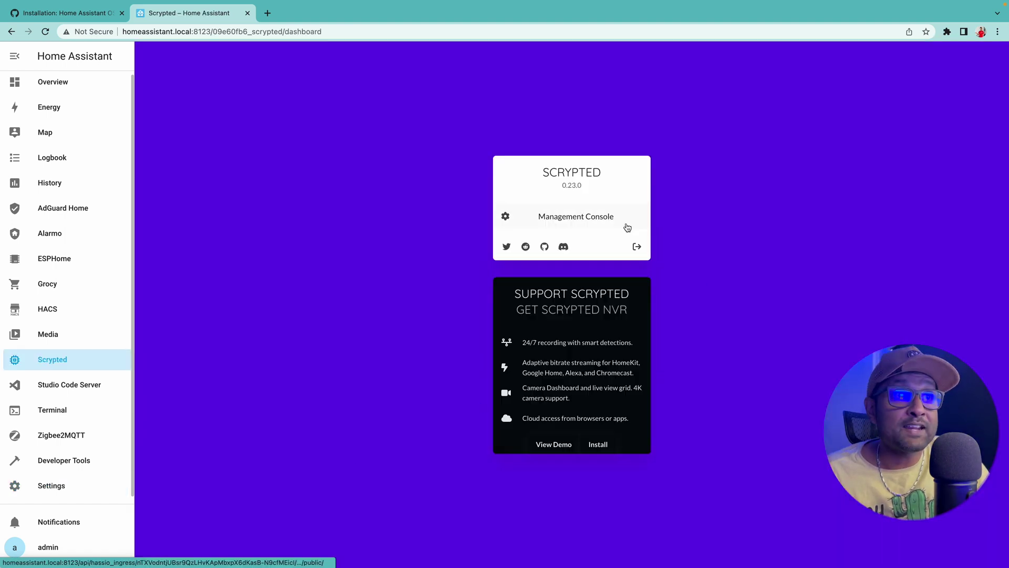
click(626, 224)
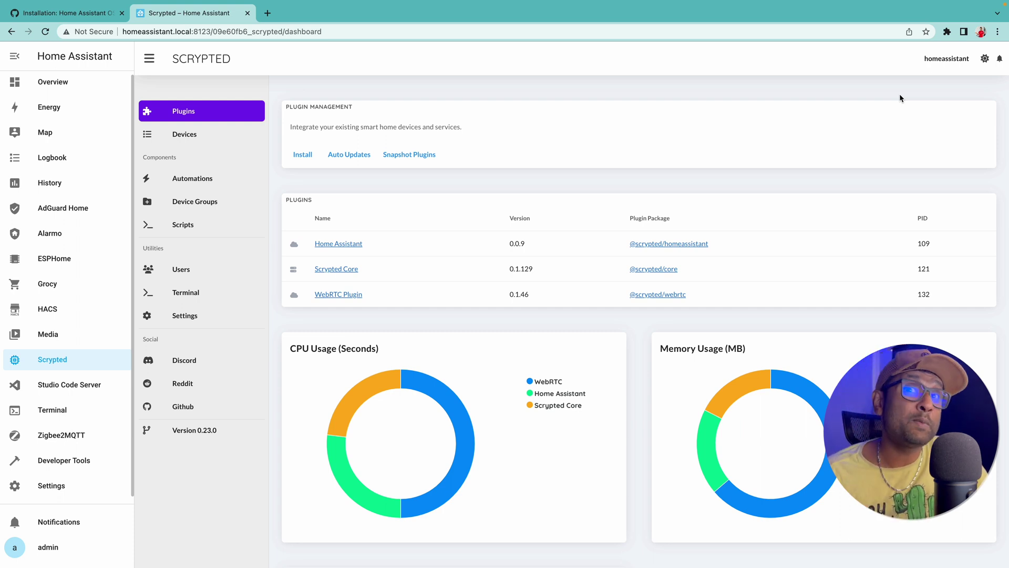
click(181, 269)
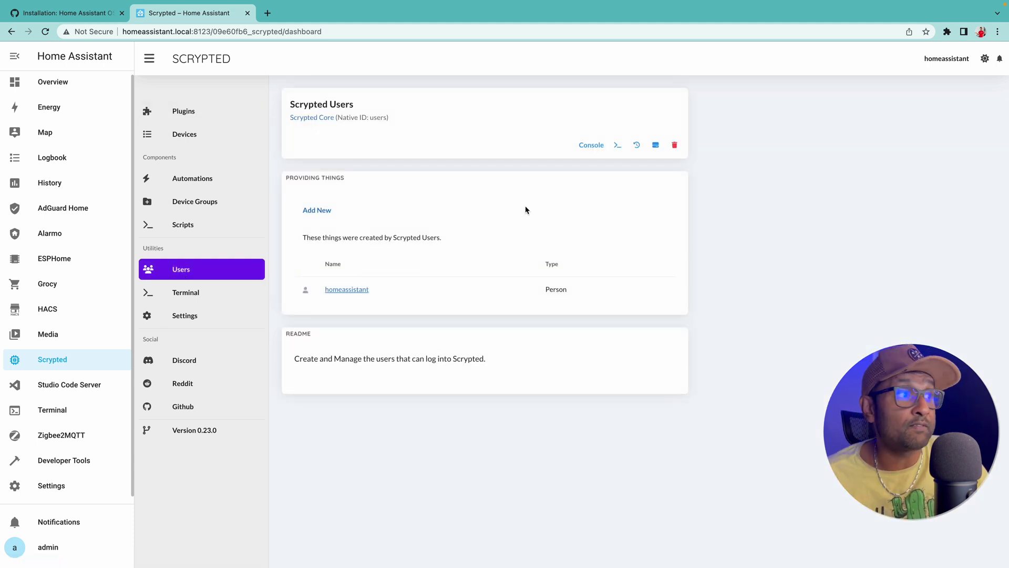
click(248, 117)
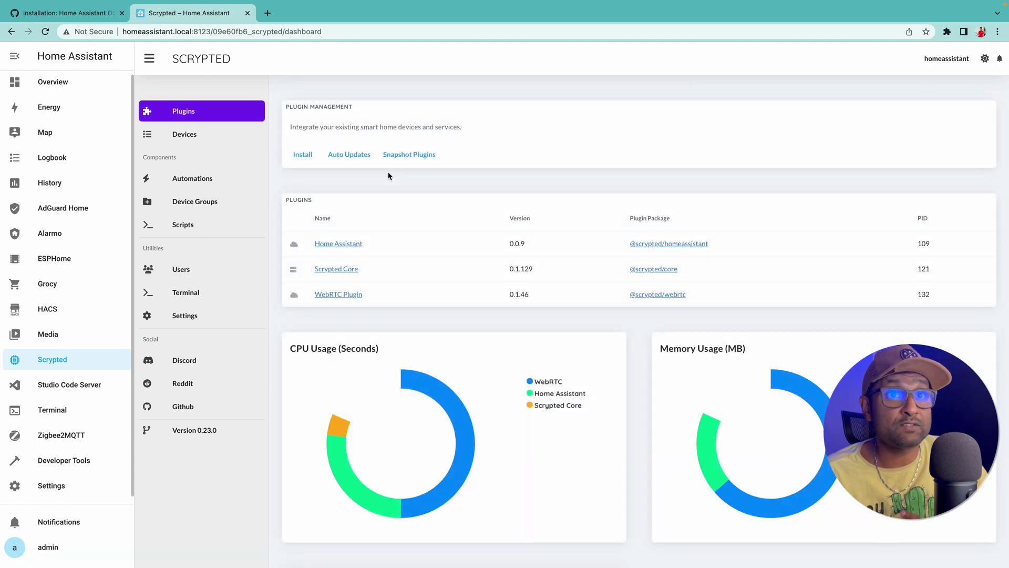
Step: Tick 192.168.86.252 under Scrypted Server Addresses in Settings, then view the Users page
click(227, 323)
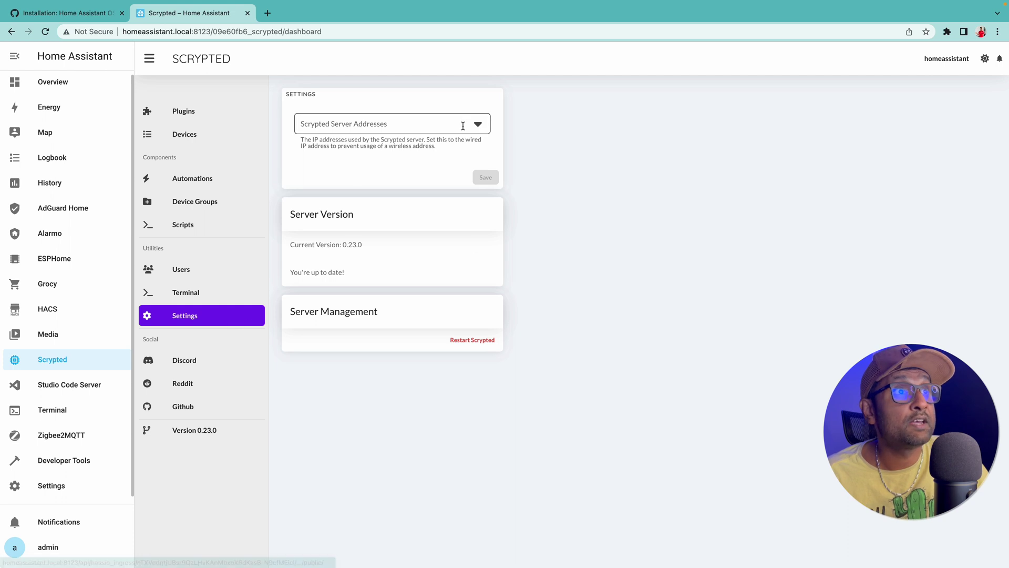
click(478, 124)
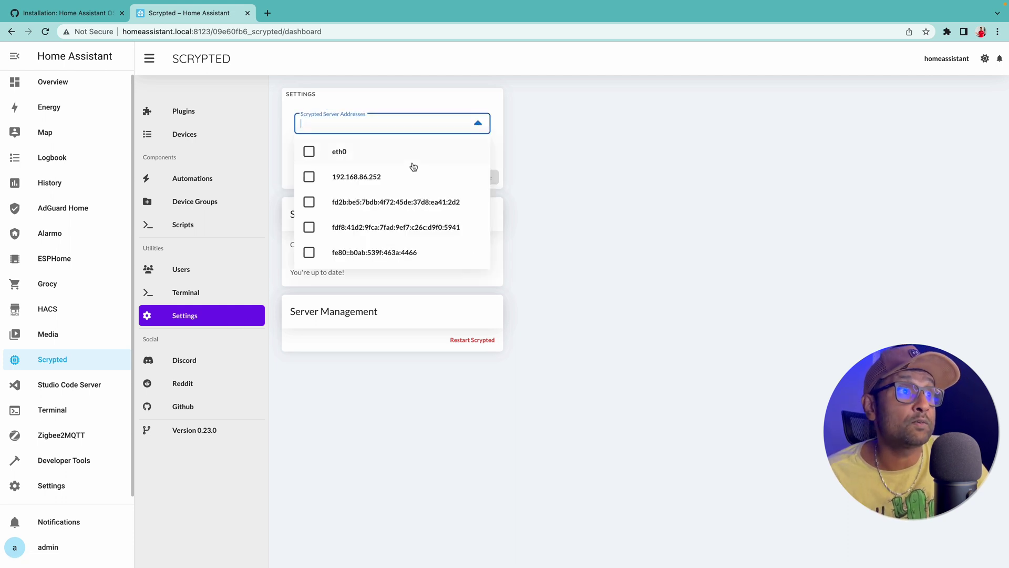
click(367, 182)
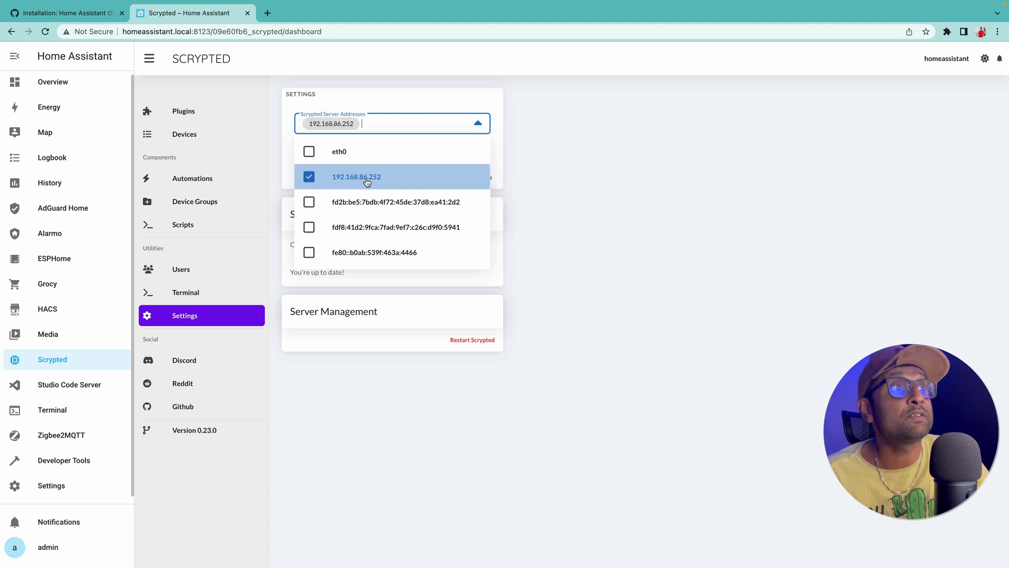
click(590, 189)
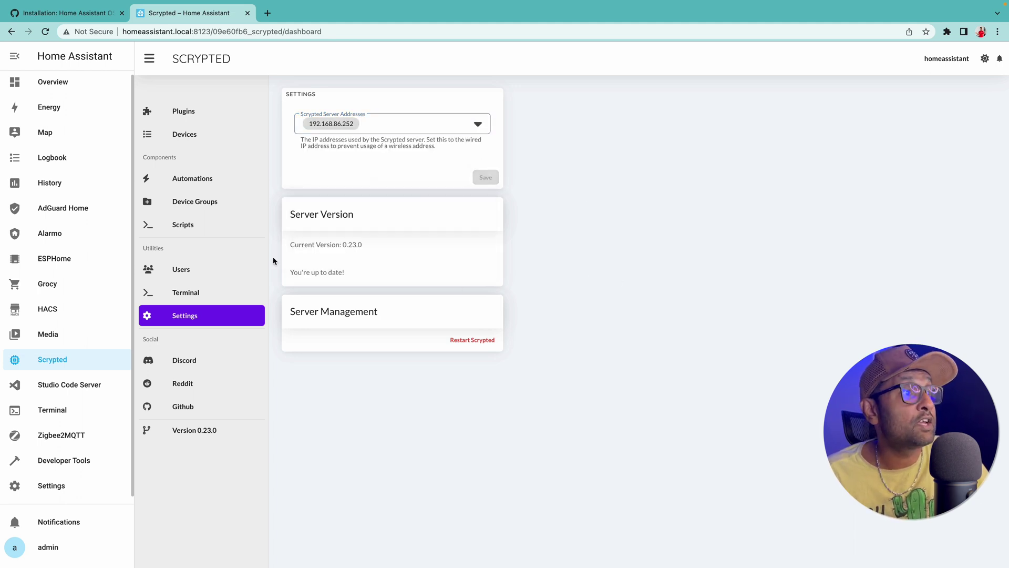
click(244, 268)
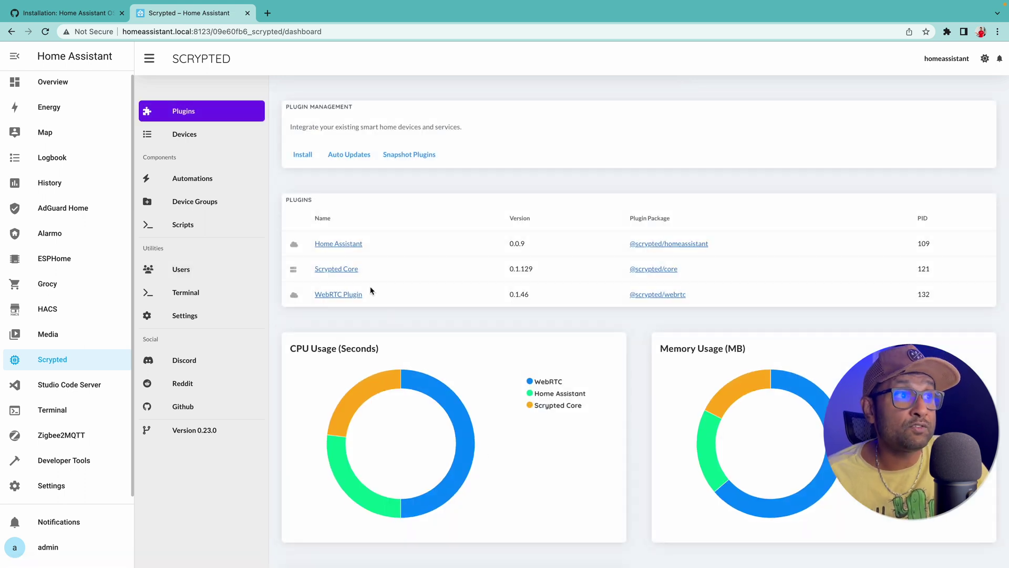
Step: Open the Home Assistant plugin and its Notify Service device
click(349, 248)
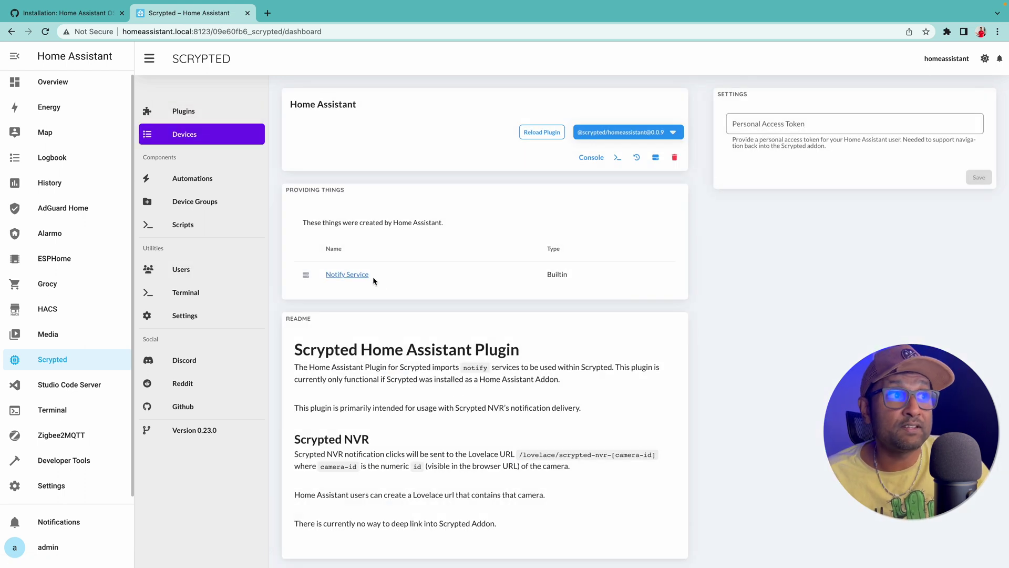
click(368, 275)
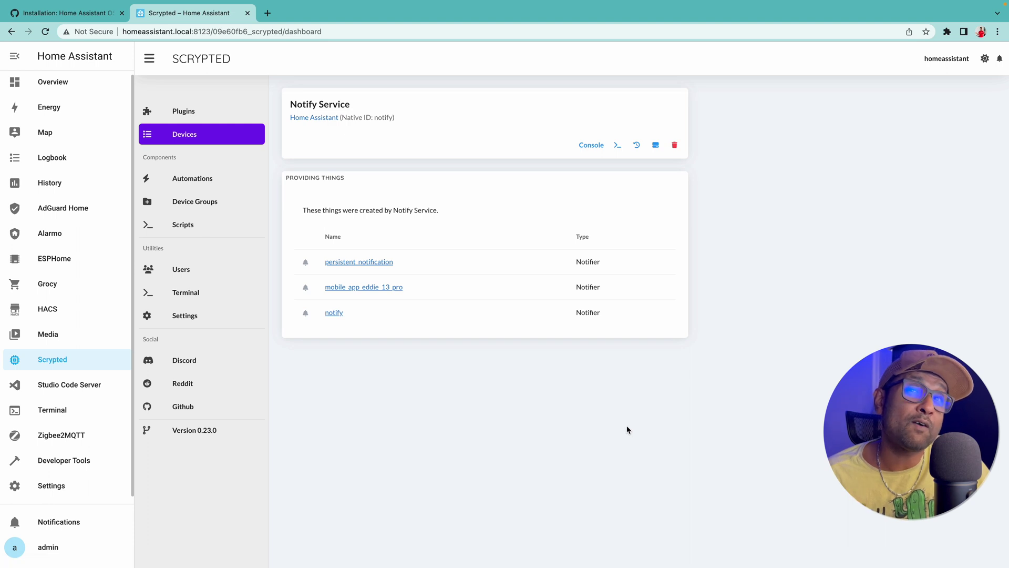